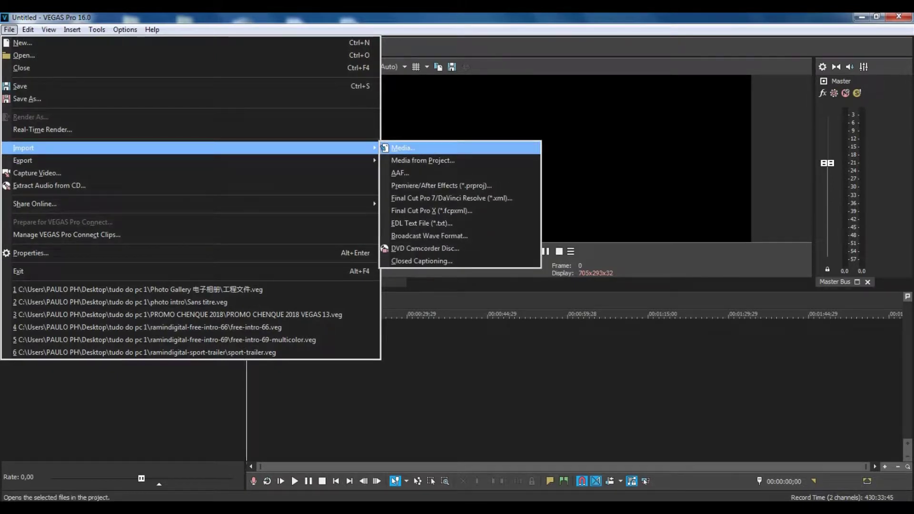
Step: Import the video file foto 1 001.mp4 from the desktop into the project media
{"action": "left_click", "coordinate": [403, 147]}
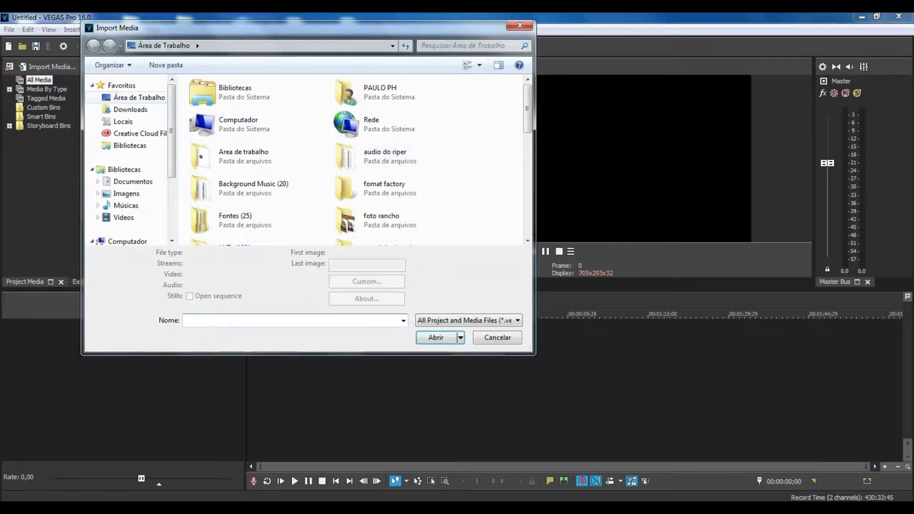
{"action": "scroll", "coordinate": [354, 160], "scroll_direction": "down", "scroll_amount": 8}
{"action": "scroll", "coordinate": [405, 177], "scroll_direction": "down", "scroll_amount": 3}
{"action": "left_click", "coordinate": [403, 176]}
{"action": "key", "text": "Return"}
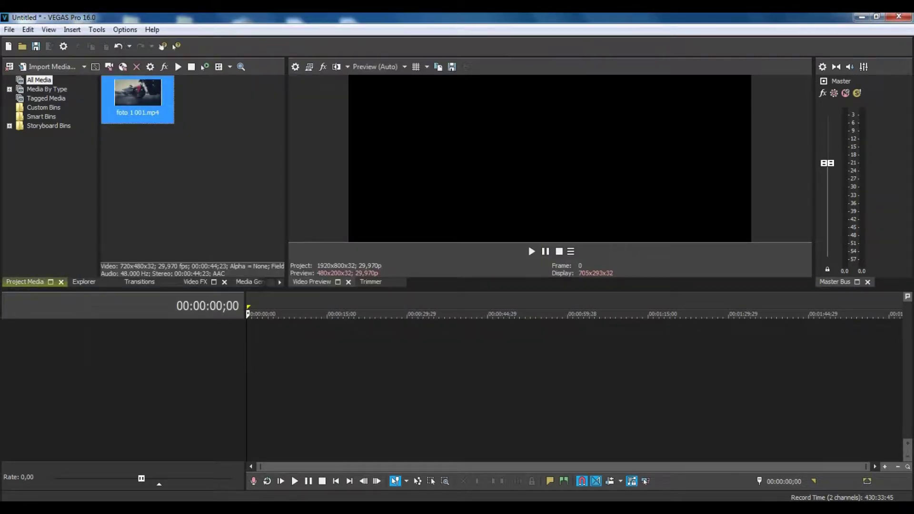
Step: Place the foto 1 001.mp4 clip at the start of the timeline and preview its playback
{"action": "left_click_drag", "start_coordinate": [133, 92], "coordinate": [257, 334]}
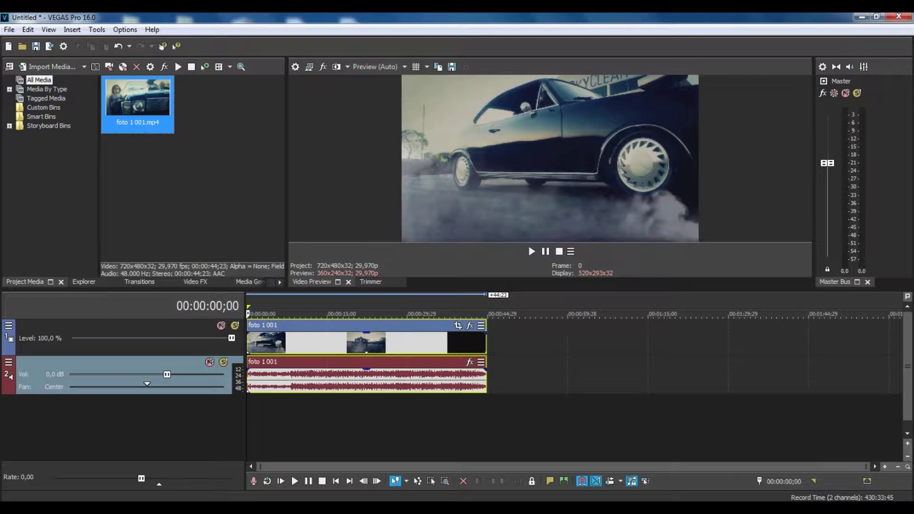
{"action": "key", "text": "ctrl+shift+a"}
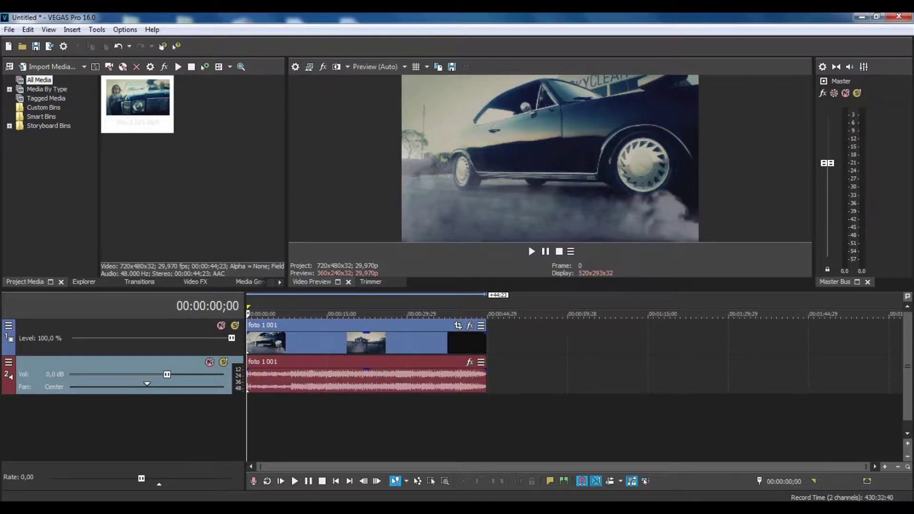
{"action": "key", "text": "space"}
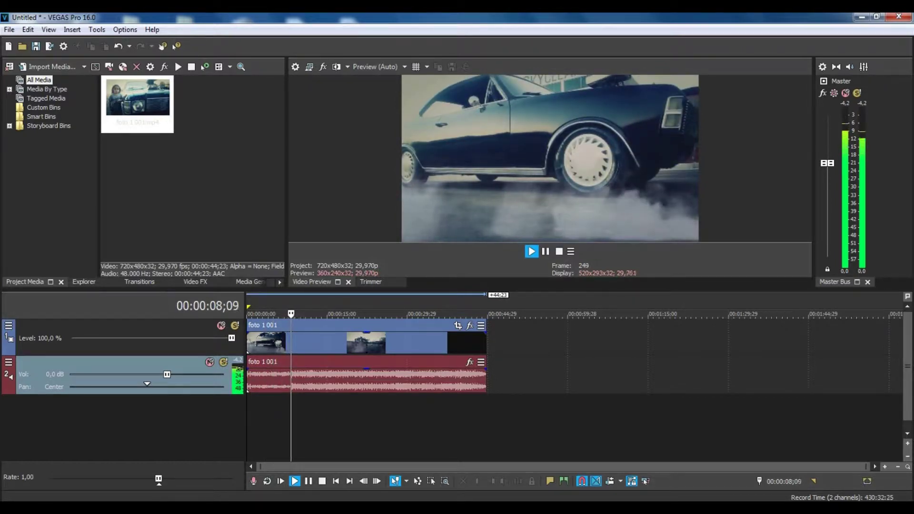
{"action": "key", "text": "space"}
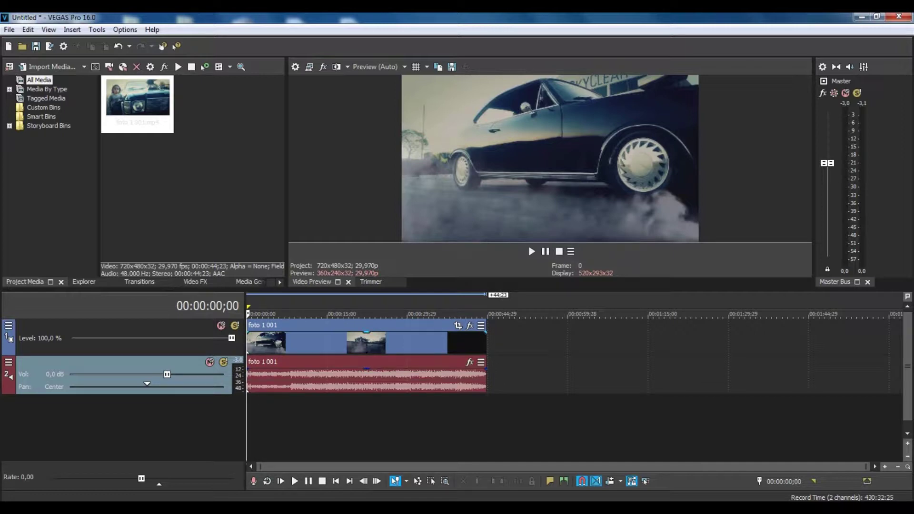
Step: Ungroup the clip's video event from its audio event
{"action": "mouse_move", "coordinate": [367, 343]}
{"action": "left_mouse_down"}
{"action": "mouse_move", "coordinate": [387, 343]}
{"action": "mouse_move", "coordinate": [367, 343]}
{"action": "left_mouse_up"}
{"action": "key", "text": "u"}
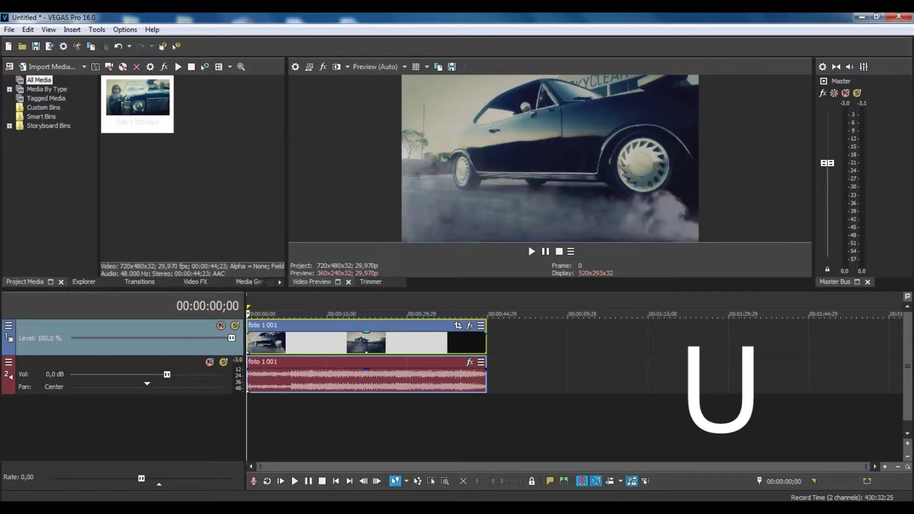
{"action": "left_click", "coordinate": [271, 343]}
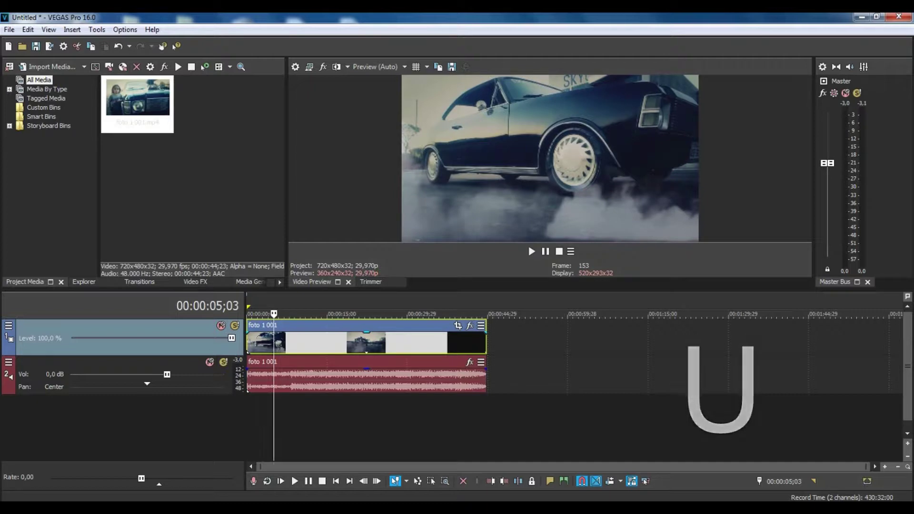
{"action": "left_click_drag", "start_coordinate": [333, 343], "coordinate": [286, 339]}
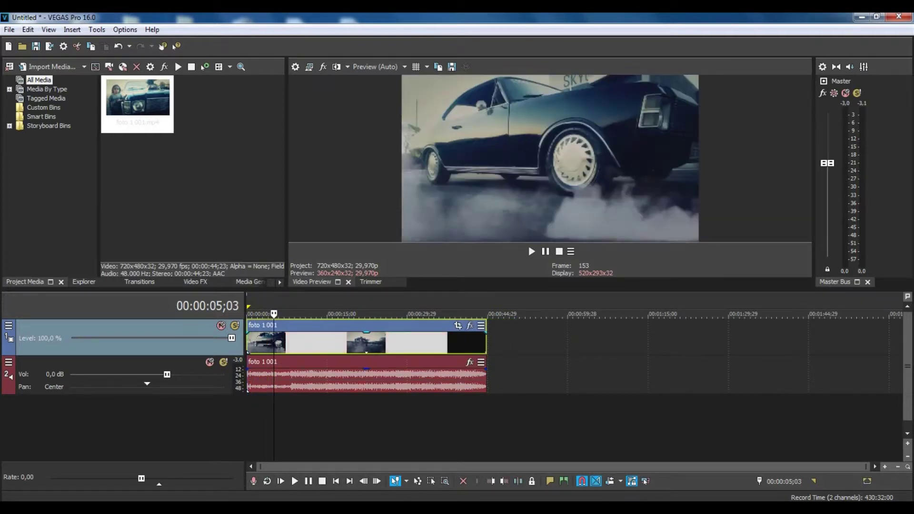
Step: Delete the separated audio event from the audio track, keeping the video event
{"action": "mouse_move", "coordinate": [286, 378]}
{"action": "left_mouse_down"}
{"action": "mouse_move", "coordinate": [313, 379]}
{"action": "mouse_move", "coordinate": [286, 379]}
{"action": "left_mouse_up"}
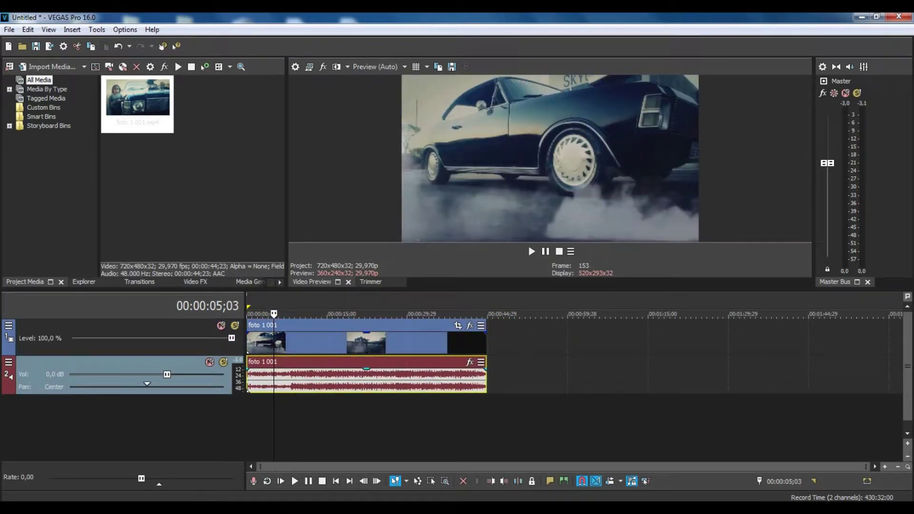
{"action": "double_click", "coordinate": [286, 378]}
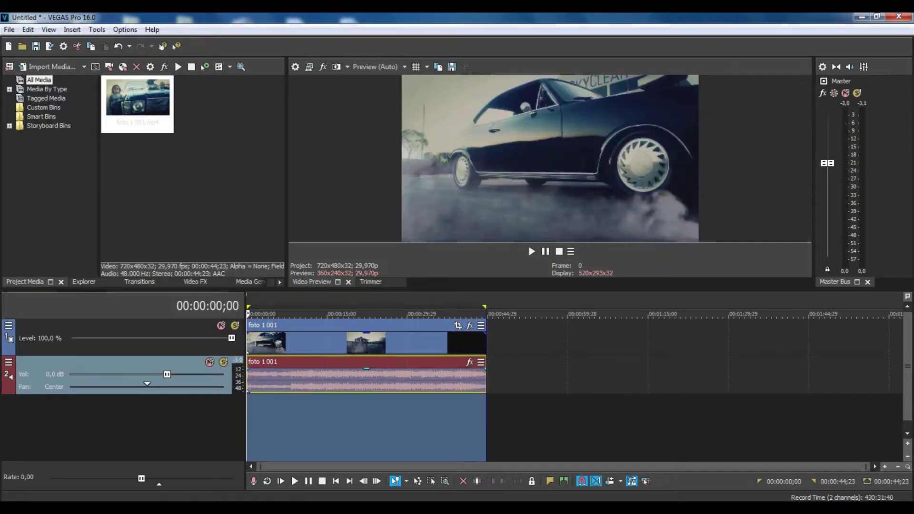
{"action": "left_click", "coordinate": [292, 378]}
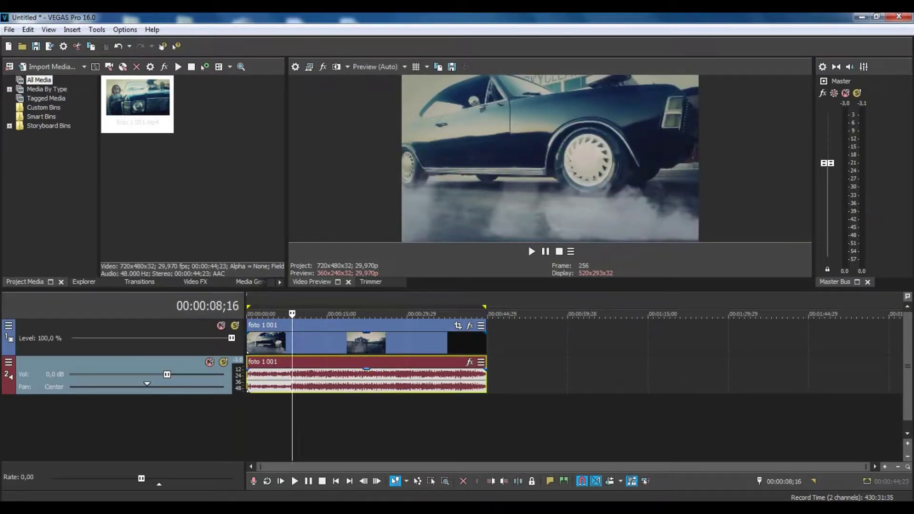
{"action": "left_click", "coordinate": [315, 378]}
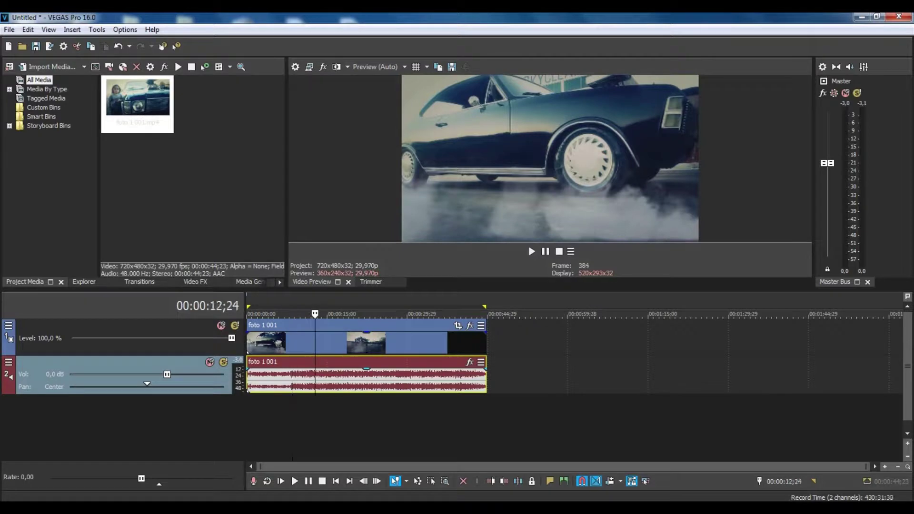
{"action": "key", "text": "Delete"}
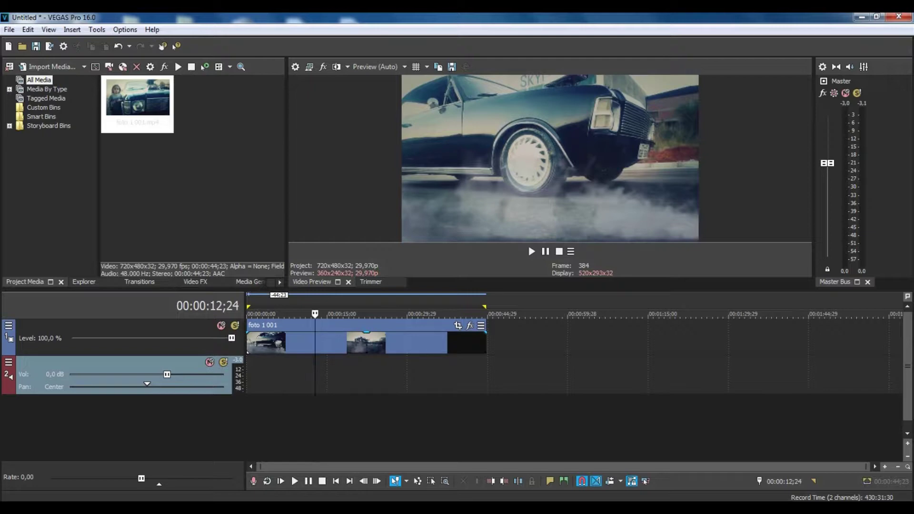
Step: Play the remaining video event from the start of the timeline to review it
{"action": "left_click", "coordinate": [300, 343]}
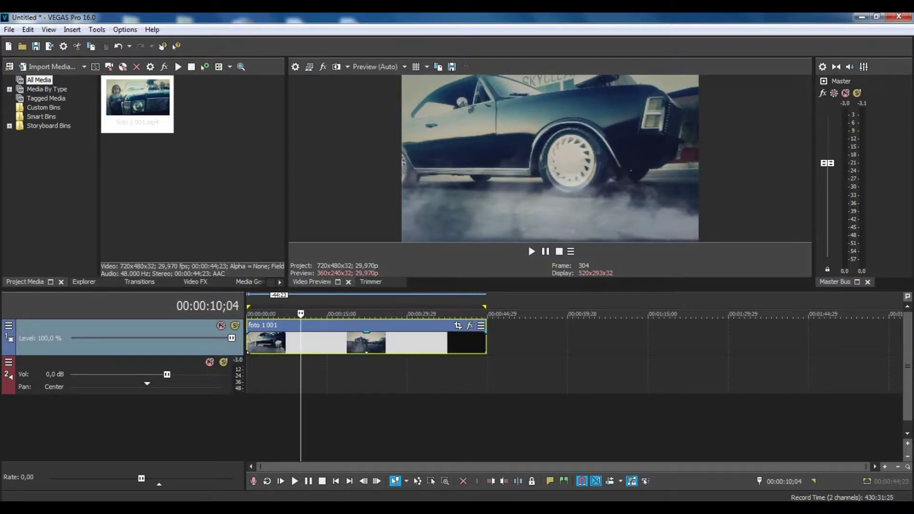
{"action": "left_click", "coordinate": [260, 343]}
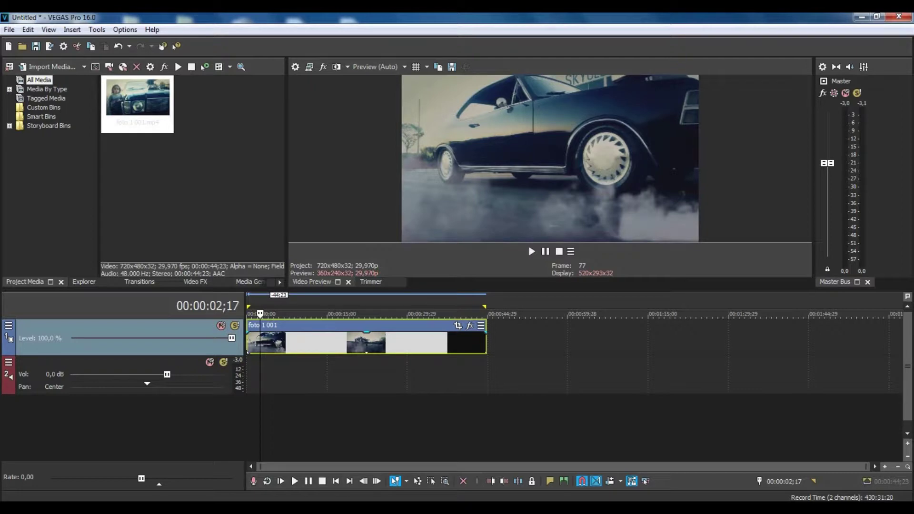
{"action": "key", "text": "ctrl+Home"}
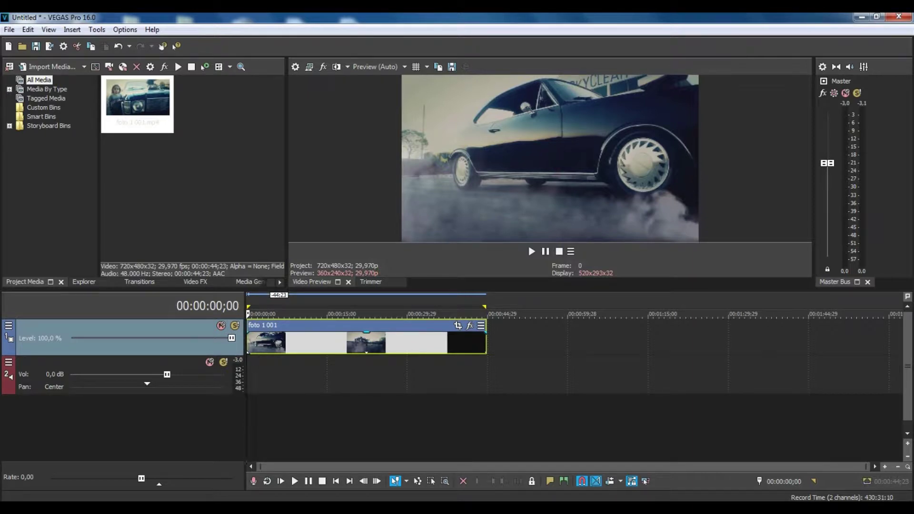
{"action": "key", "text": "space"}
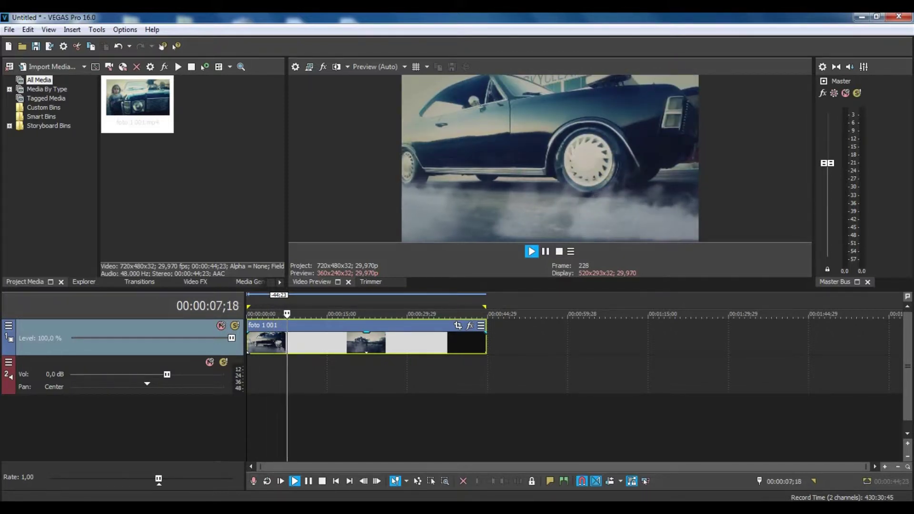
{"action": "key", "text": "space"}
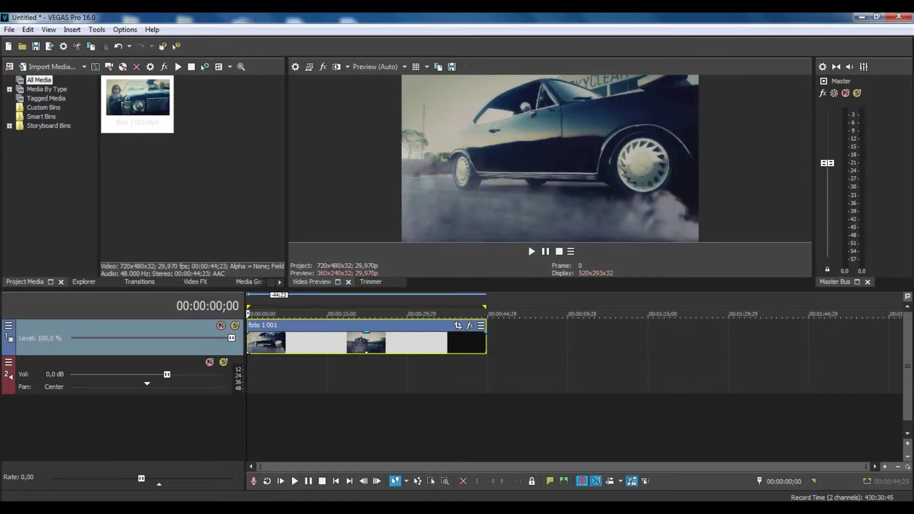
Step: Split the video event at 00:00:22;21, just before the motorcycle shot begins
{"action": "key", "text": "space"}
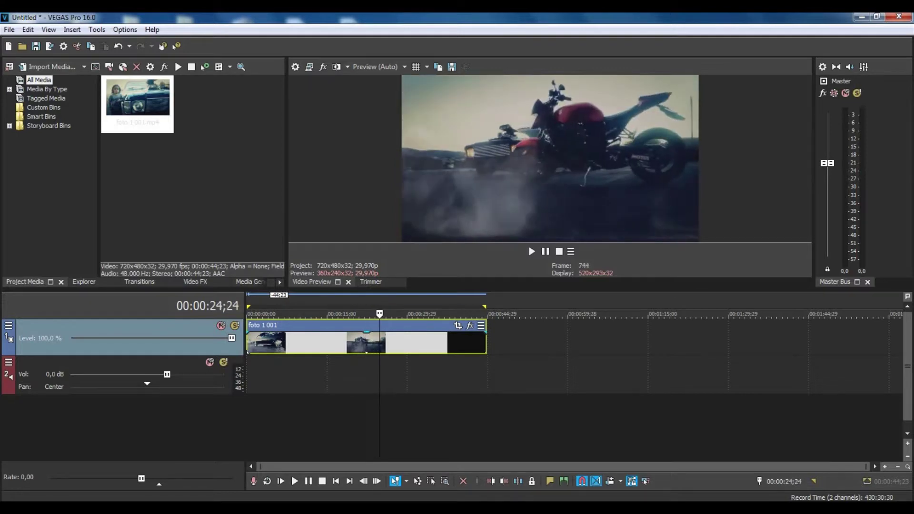
{"action": "key", "text": "Left"}
{"action": "key", "text": "Left"}
{"action": "key", "text": "Left"}
{"action": "key", "text": "Left"}
{"action": "key", "text": "Left"}
{"action": "key", "text": "Left"}
{"action": "key", "text": "Left"}
{"action": "key", "text": "Left"}
{"action": "key", "text": "Left"}
{"action": "key", "text": "Left"}
{"action": "key", "text": "Left"}
{"action": "key", "text": "Left"}
{"action": "key", "text": "Left"}
{"action": "key", "text": "Left"}
{"action": "key", "text": "Left"}
{"action": "key", "text": "Left"}
{"action": "key", "text": "Left"}
{"action": "key", "text": "Left"}
{"action": "key", "text": "Left"}
{"action": "key", "text": "Left"}
{"action": "key", "text": "Left"}
{"action": "key", "text": "Left"}
{"action": "key", "text": "Left"}
{"action": "key", "text": "Left"}
{"action": "key", "text": "Left"}
{"action": "key", "text": "Left"}
{"action": "key", "text": "Left"}
{"action": "key", "text": "Left"}
{"action": "key", "text": "Left"}
{"action": "key", "text": "Left"}
{"action": "key", "text": "Left"}
{"action": "key", "text": "Left"}
{"action": "key", "text": "Left"}
{"action": "key", "text": "Left"}
{"action": "key", "text": "Left"}
{"action": "key", "text": "Right"}
{"action": "key", "text": "Right"}
{"action": "key", "text": "Right"}
{"action": "key", "text": "Right"}
{"action": "key", "text": "Right"}
{"action": "key", "text": "Right"}
{"action": "key", "text": "Right"}
{"action": "key", "text": "Right"}
{"action": "key", "text": "Right"}
{"action": "key", "text": "Right"}
{"action": "key", "text": "Right"}
{"action": "key", "text": "Right"}
{"action": "key", "text": "Right"}
{"action": "key", "text": "Right"}
{"action": "key", "text": "Right"}
{"action": "key", "text": "Right"}
{"action": "key", "text": "Right"}
{"action": "key", "text": "Right"}
{"action": "key", "text": "Right"}
{"action": "key", "text": "Right"}
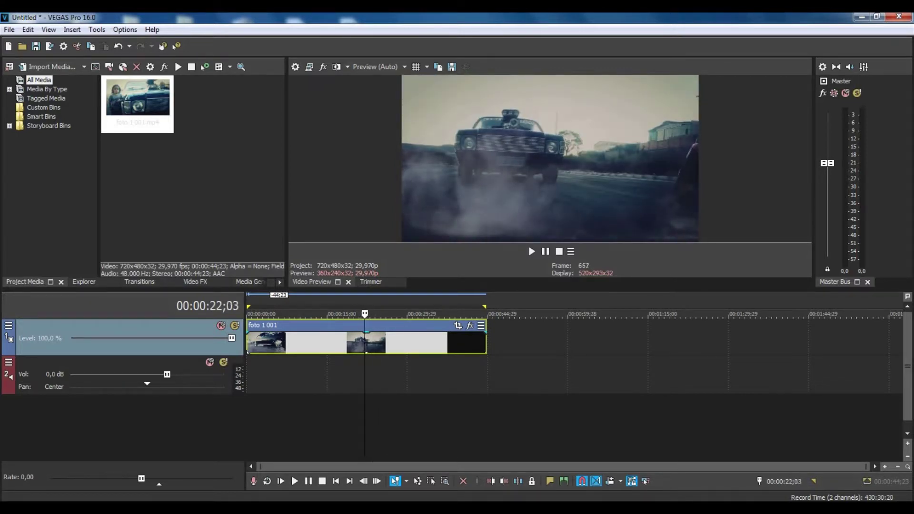
{"action": "key", "text": "j"}
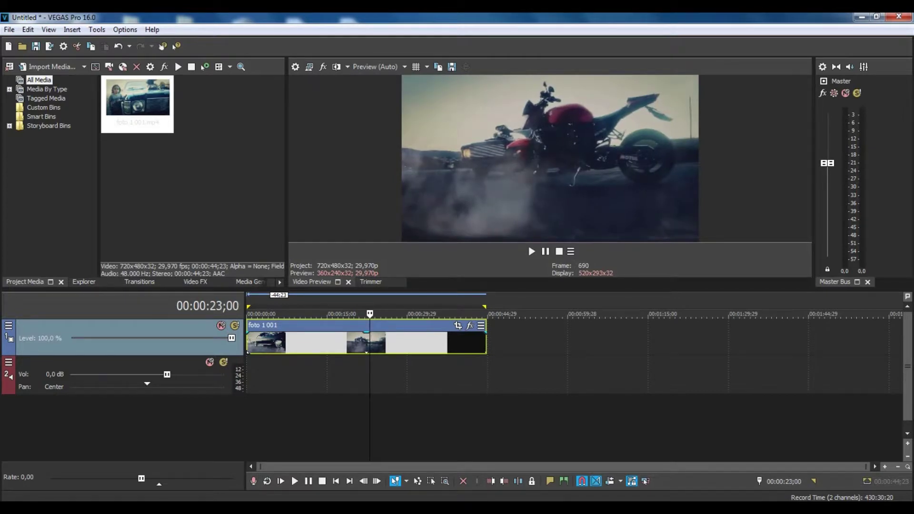
{"action": "key", "text": "Right"}
{"action": "key", "text": "Right"}
{"action": "key", "text": "Right"}
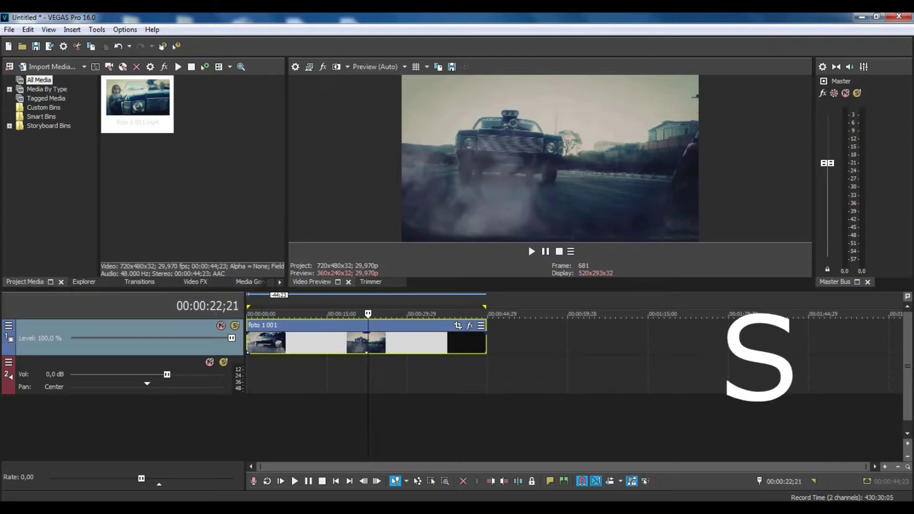
{"action": "key", "text": "s"}
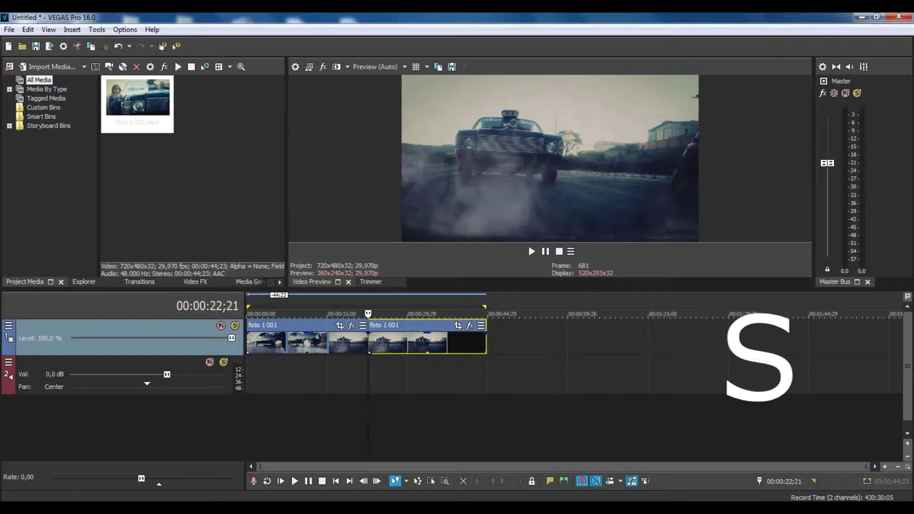
Step: Check the cut between the two video segments by selecting the second segment and scanning around it
{"action": "left_click_drag", "start_coordinate": [427, 343], "coordinate": [379, 340]}
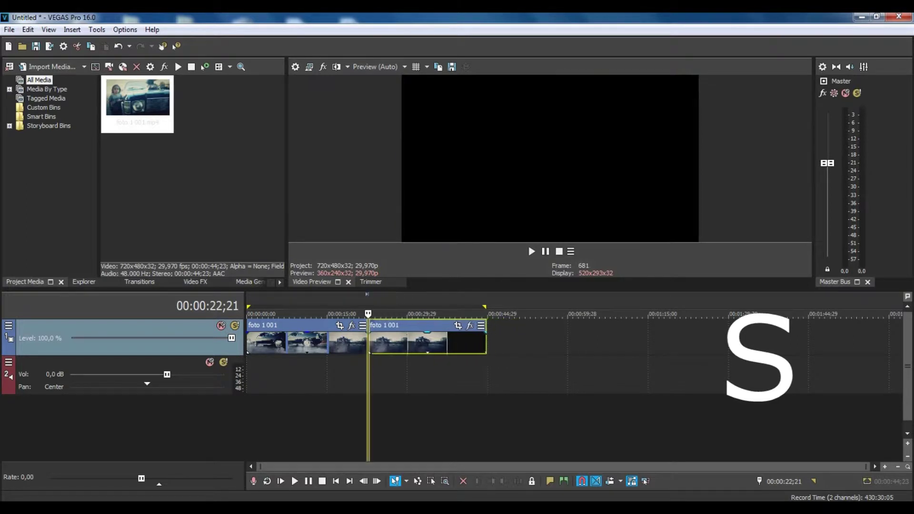
{"action": "left_click", "coordinate": [394, 341]}
{"action": "left_click", "coordinate": [453, 374]}
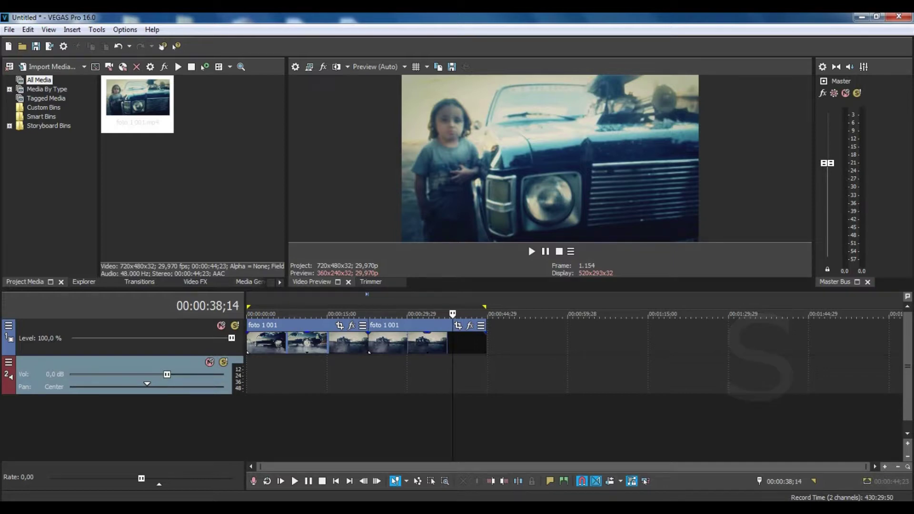
{"action": "double_click", "coordinate": [367, 310]}
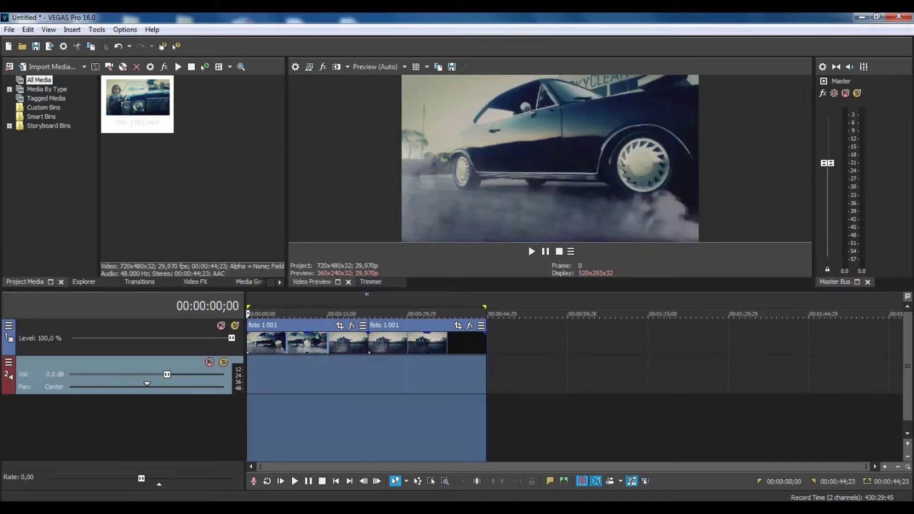
{"action": "left_click", "coordinate": [363, 373]}
{"action": "left_click", "coordinate": [368, 374]}
{"action": "mouse_move", "coordinate": [391, 343]}
{"action": "left_mouse_down"}
{"action": "mouse_move", "coordinate": [425, 343]}
{"action": "mouse_move", "coordinate": [385, 338]}
{"action": "left_mouse_up"}
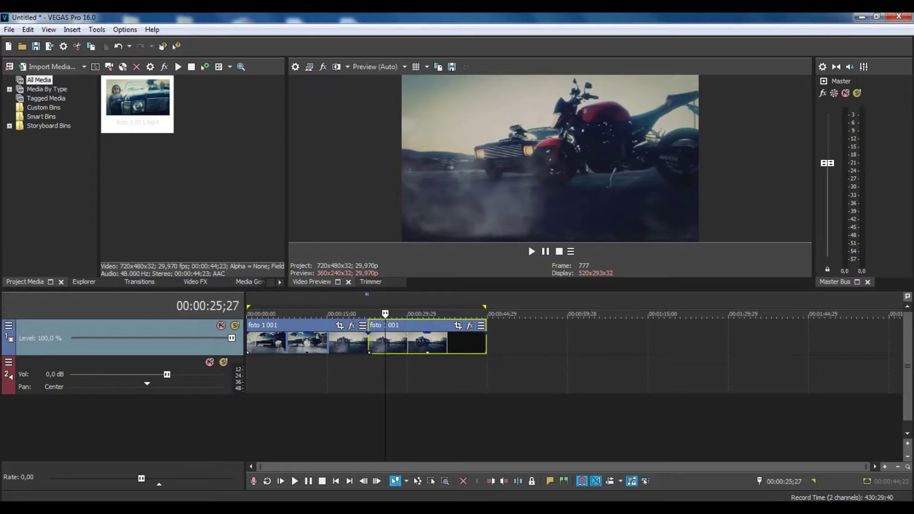
Step: Split the second video segment at 00:00:37;00, where the shot of the child beside the car begins
{"action": "left_click", "coordinate": [368, 375]}
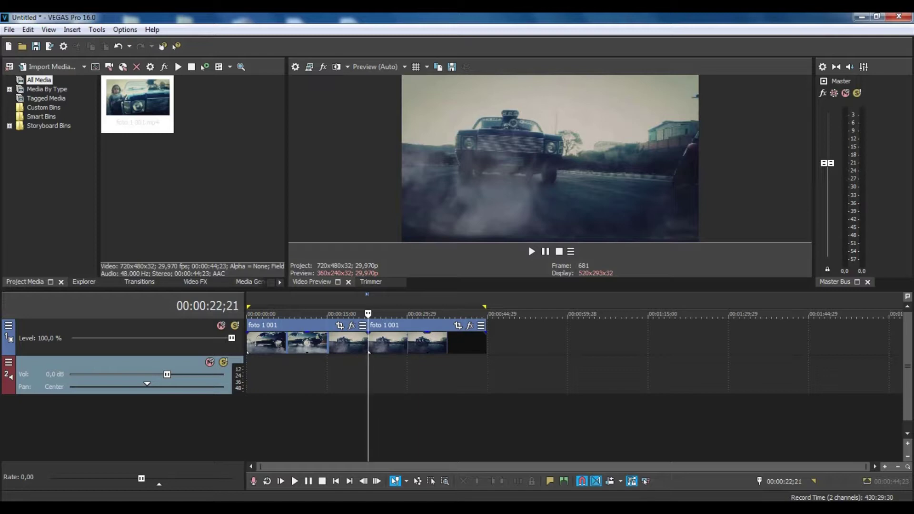
{"action": "key", "text": "space"}
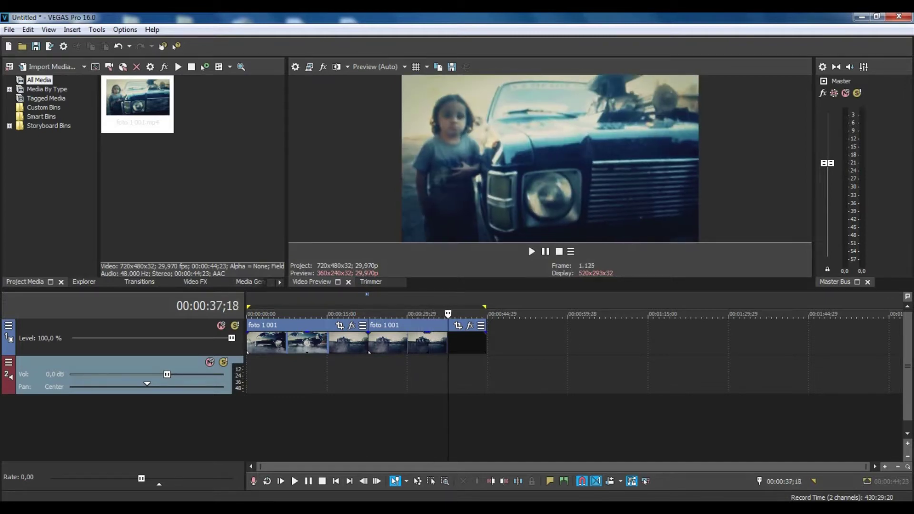
{"action": "key", "text": "Left"}
{"action": "key", "text": "Left"}
{"action": "key", "text": "Left"}
{"action": "key", "text": "Left"}
{"action": "key", "text": "Left"}
{"action": "key", "text": "Left"}
{"action": "key", "text": "Left"}
{"action": "key", "text": "Left"}
{"action": "key", "text": "Left"}
{"action": "key", "text": "Left"}
{"action": "key", "text": "Left"}
{"action": "key", "text": "Left"}
{"action": "key", "text": "Left"}
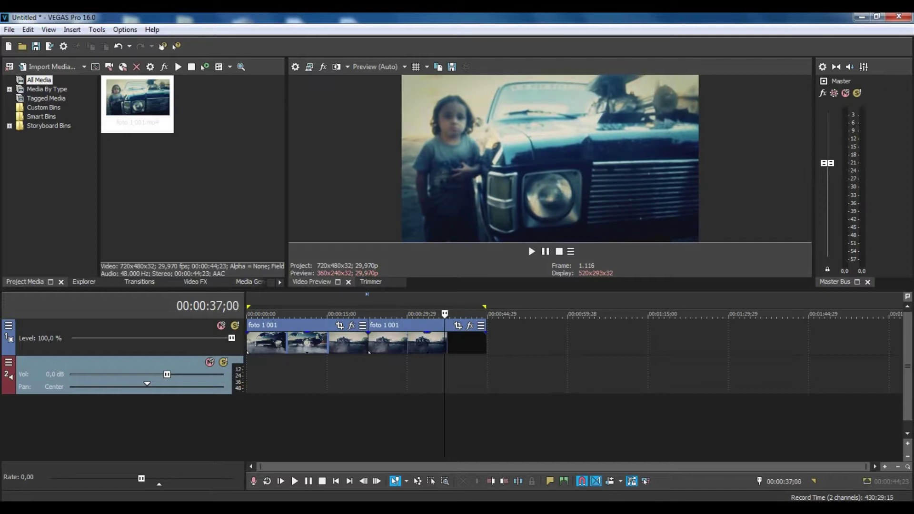
{"action": "key", "text": "l"}
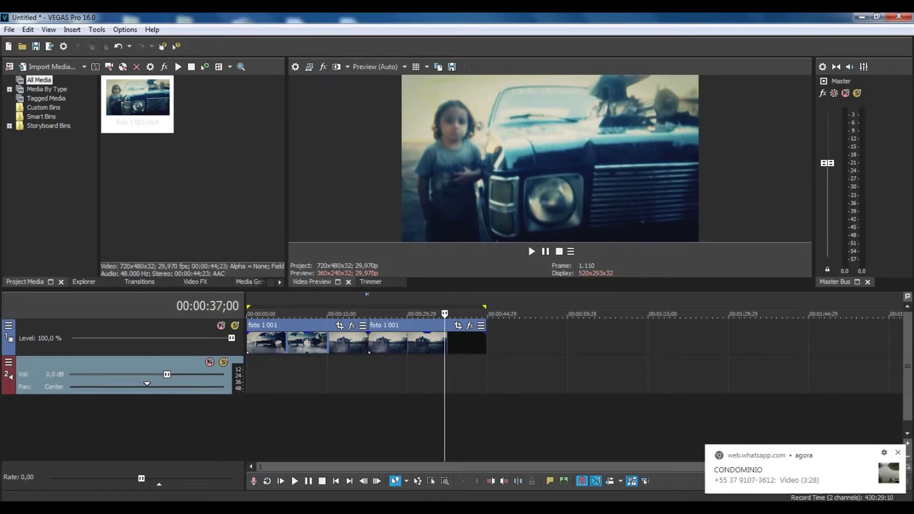
{"action": "key", "text": "s"}
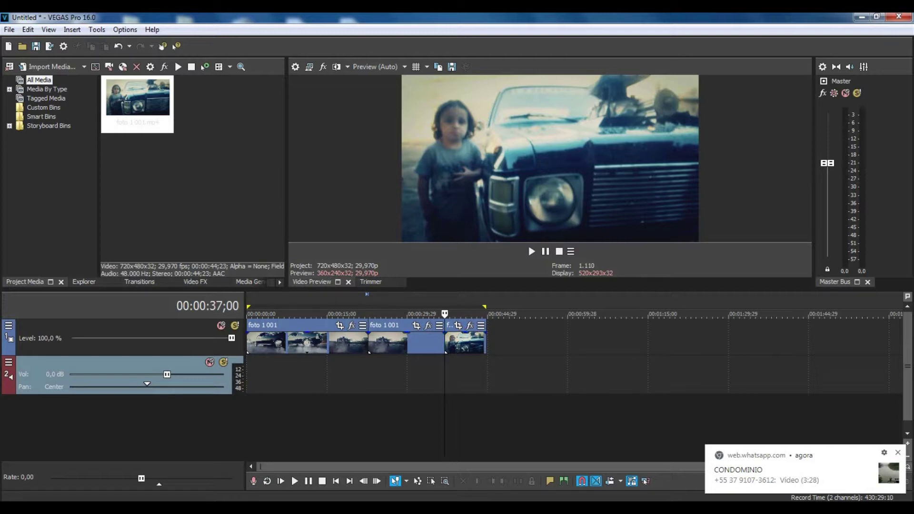
Step: Step frame by frame back and forth across the cut between the first and second video segments to examine where the motorcycle appears
{"action": "left_click", "coordinate": [360, 373]}
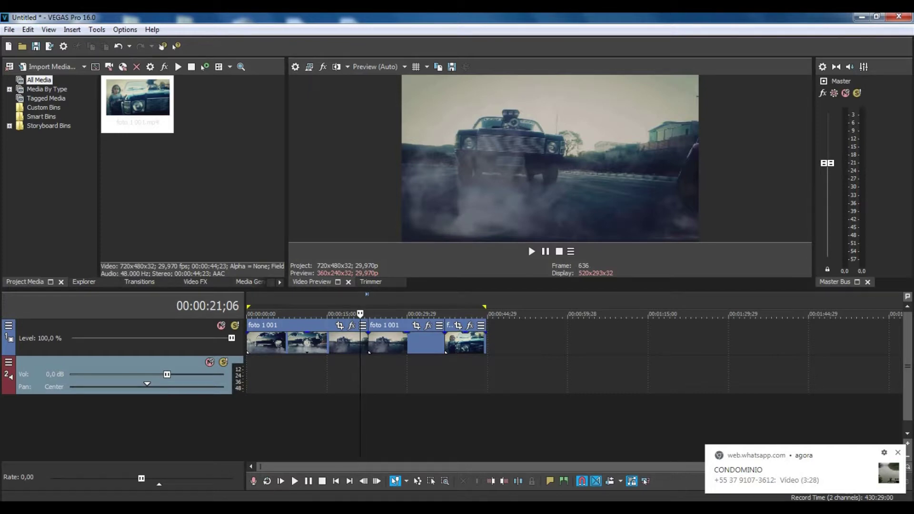
{"action": "key", "text": "Right"}
{"action": "key", "text": "Right"}
{"action": "key", "text": "Right"}
{"action": "key", "text": "Right"}
{"action": "key", "text": "Right"}
{"action": "key", "text": "Right"}
{"action": "key", "text": "Right"}
{"action": "key", "text": "Right"}
{"action": "key", "text": "Right"}
{"action": "key", "text": "Right"}
{"action": "key", "text": "Right"}
{"action": "key", "text": "Right"}
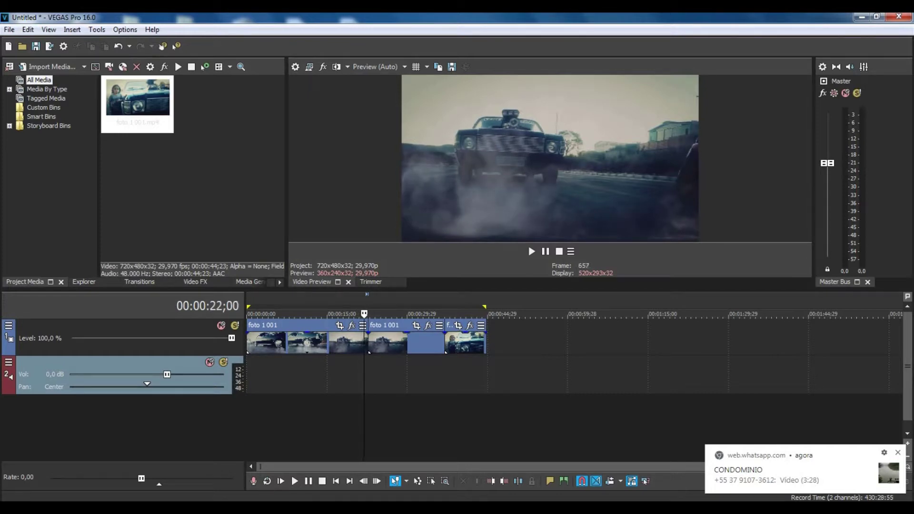
{"action": "key", "text": "Right"}
{"action": "key", "text": "Right"}
{"action": "key", "text": "Right"}
{"action": "key", "text": "Right"}
{"action": "key", "text": "Right"}
{"action": "key", "text": "Right"}
{"action": "key", "text": "Right"}
{"action": "key", "text": "Right"}
{"action": "key", "text": "Right"}
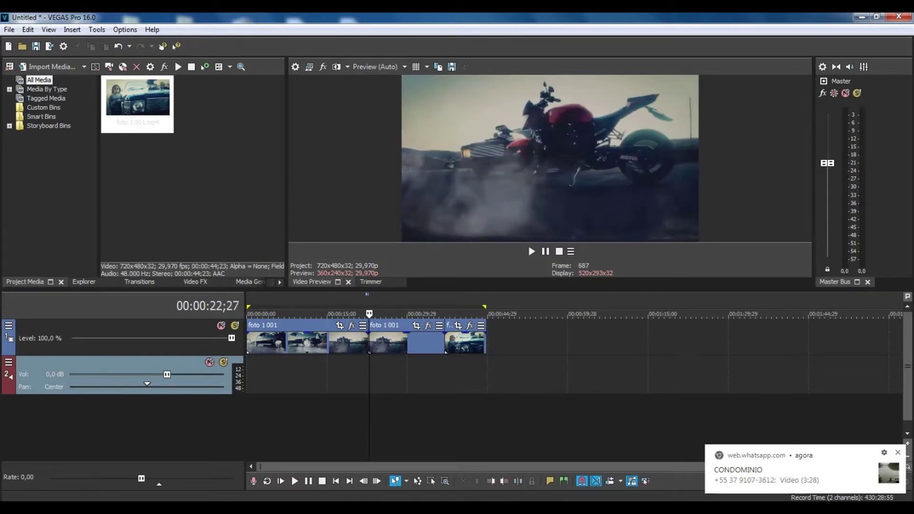
{"action": "key", "text": "Left"}
{"action": "key", "text": "Left"}
{"action": "key", "text": "Left"}
{"action": "key", "text": "Left"}
{"action": "key", "text": "Left"}
{"action": "key", "text": "Left"}
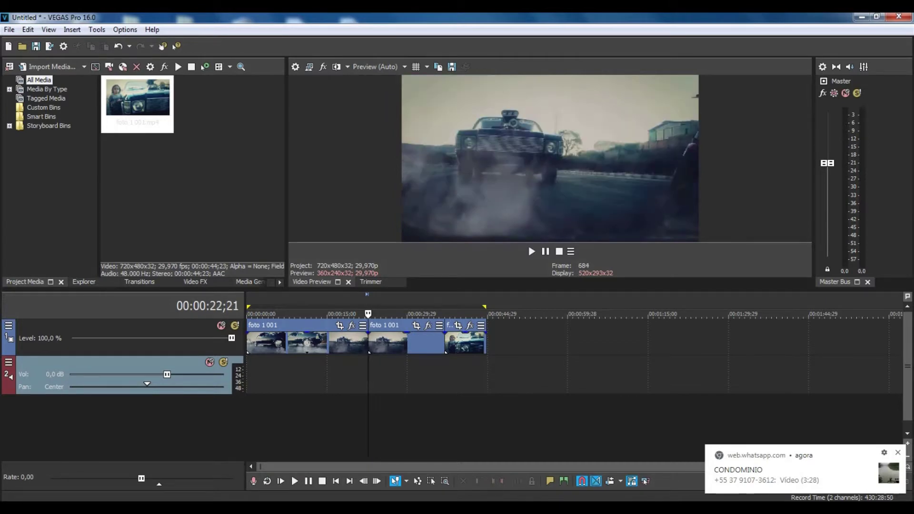
{"action": "key", "text": "Right"}
{"action": "key", "text": "Right"}
{"action": "key", "text": "Right"}
{"action": "key", "text": "Right"}
{"action": "key", "text": "Right"}
{"action": "key", "text": "Right"}
{"action": "key", "text": "Right"}
{"action": "key", "text": "Right"}
{"action": "key", "text": "Right"}
{"action": "key", "text": "Right"}
{"action": "key", "text": "Right"}
{"action": "key", "text": "Right"}
{"action": "key", "text": "Right"}
{"action": "key", "text": "Right"}
{"action": "key", "text": "Right"}
{"action": "key", "text": "Right"}
{"action": "key", "text": "Right"}
{"action": "key", "text": "Right"}
{"action": "key", "text": "Right"}
{"action": "key", "text": "Right"}
{"action": "key", "text": "Right"}
{"action": "key", "text": "Left"}
{"action": "key", "text": "Left"}
{"action": "key", "text": "Left"}
{"action": "key", "text": "Left"}
{"action": "key", "text": "Left"}
{"action": "key", "text": "Left"}
{"action": "key", "text": "Left"}
{"action": "key", "text": "Left"}
{"action": "key", "text": "Left"}
{"action": "key", "text": "Left"}
{"action": "key", "text": "Left"}
{"action": "key", "text": "Left"}
{"action": "key", "text": "Left"}
{"action": "key", "text": "Left"}
{"action": "key", "text": "Left"}
{"action": "key", "text": "Left"}
{"action": "key", "text": "Left"}
{"action": "key", "text": "Left"}
{"action": "key", "text": "Left"}
{"action": "key", "text": "Left"}
{"action": "key", "text": "Left"}
{"action": "key", "text": "Left"}
{"action": "key", "text": "Left"}
{"action": "key", "text": "Left"}
{"action": "key", "text": "Left"}
{"action": "key", "text": "Left"}
{"action": "key", "text": "Left"}
{"action": "key", "text": "Left"}
{"action": "key", "text": "Left"}
{"action": "key", "text": "Left"}
{"action": "key", "text": "Left"}
{"action": "key", "text": "Left"}
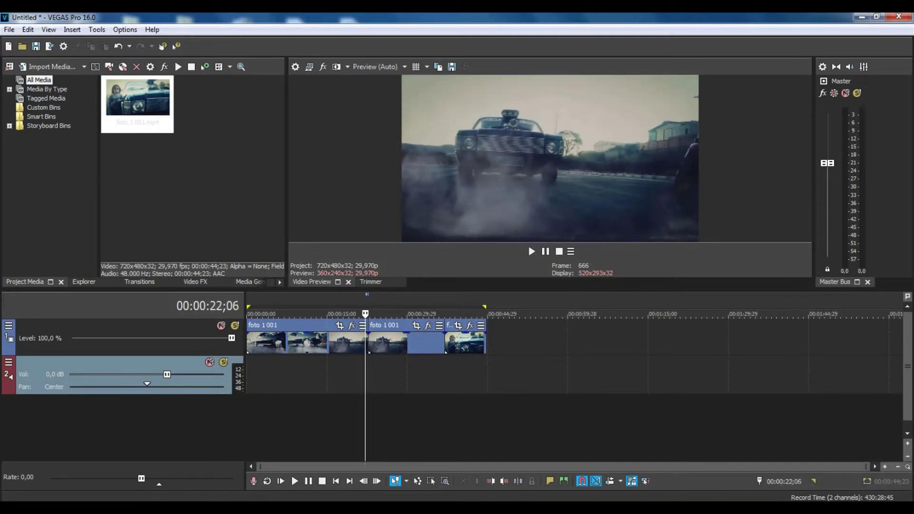
Step: Delete the middle video segment containing the motorcycle shot, leaving its place on the track empty
{"action": "double_click", "coordinate": [406, 343]}
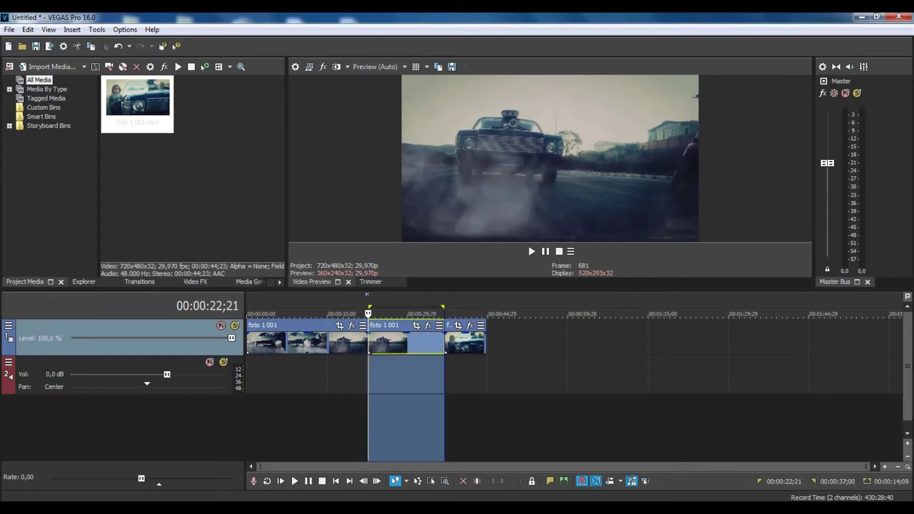
{"action": "left_click", "coordinate": [404, 343]}
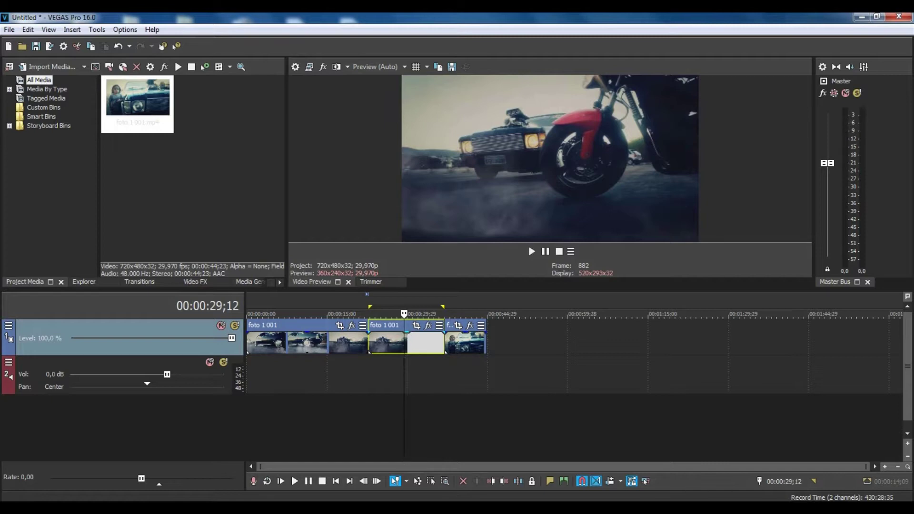
{"action": "key", "text": "Delete"}
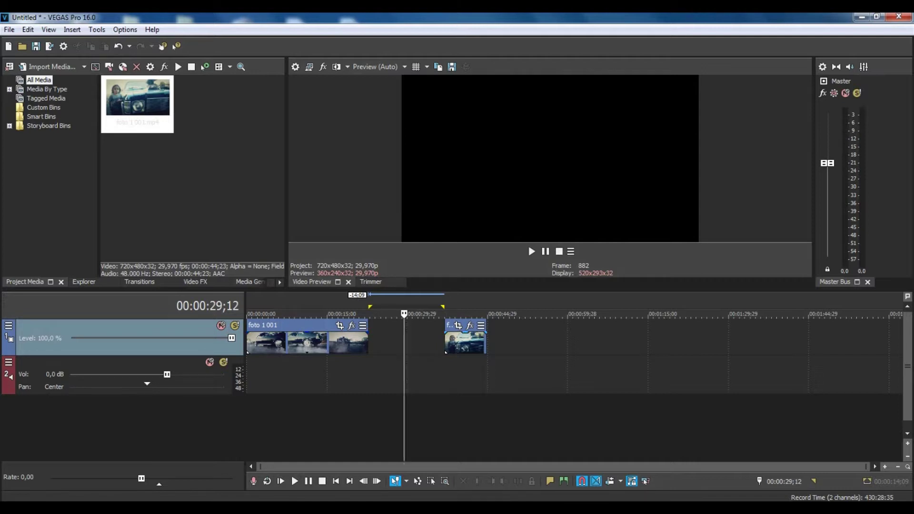
Step: Move the segment of the child beside the car back against the end of the first segment, closing the gap
{"action": "left_click", "coordinate": [465, 343]}
{"action": "left_click_drag", "start_coordinate": [465, 343], "coordinate": [389, 340]}
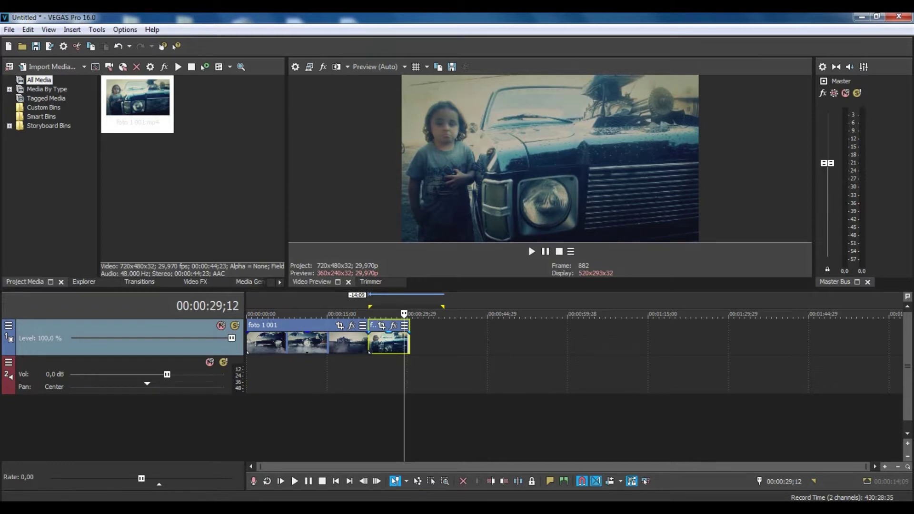
{"action": "mouse_move", "coordinate": [390, 339]}
{"action": "left_mouse_down"}
{"action": "mouse_move", "coordinate": [767, 339]}
{"action": "mouse_move", "coordinate": [390, 339]}
{"action": "left_mouse_up"}
{"action": "left_click", "coordinate": [662, 374]}
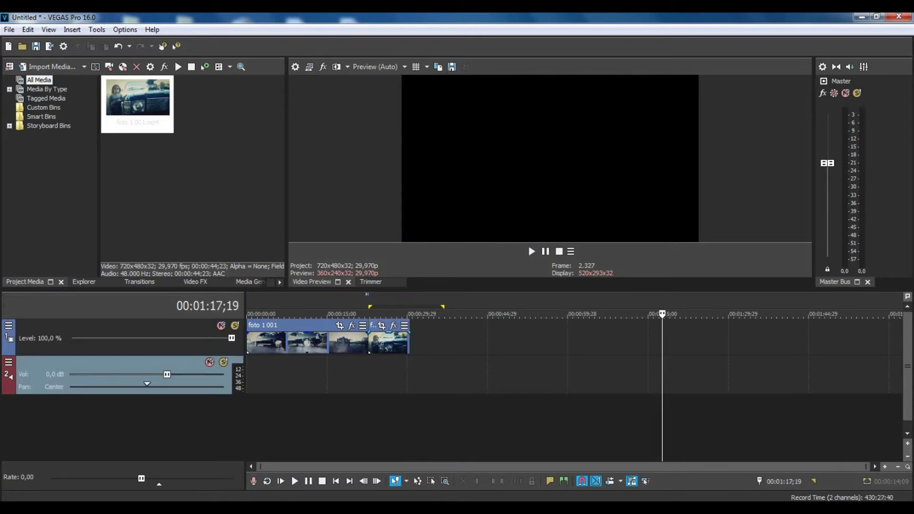
Step: Move the child segment about 9;21 away from the first segment, then return it flush against the first segment's end
{"action": "left_click", "coordinate": [388, 343]}
{"action": "left_click_drag", "start_coordinate": [389, 342], "coordinate": [441, 343]}
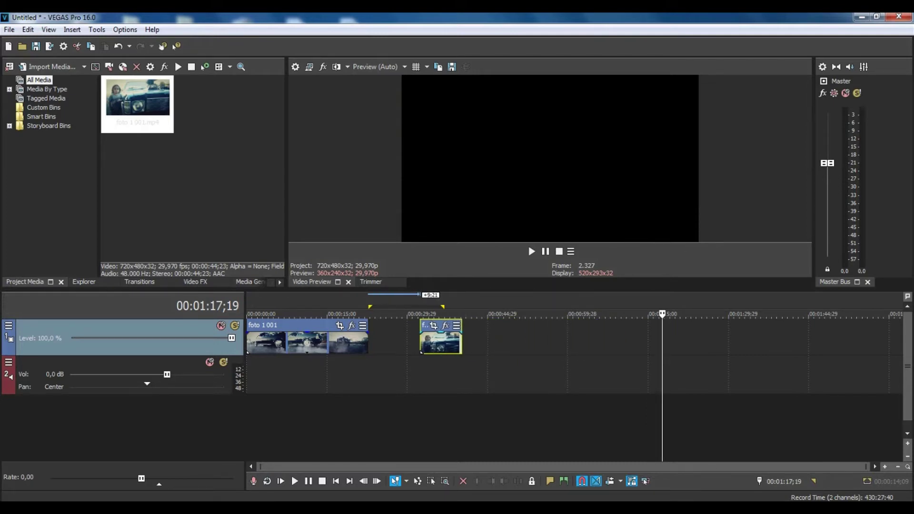
{"action": "left_click_drag", "start_coordinate": [441, 343], "coordinate": [391, 343]}
{"action": "left_click", "coordinate": [394, 343]}
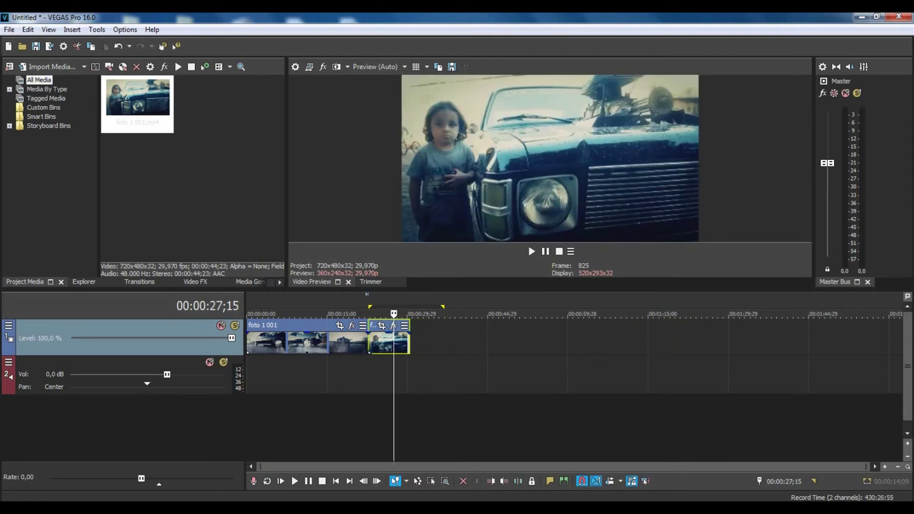
Step: Play the timeline from 00:00:20;11 across the join between the two remaining segments to review the transition
{"action": "left_click", "coordinate": [356, 374]}
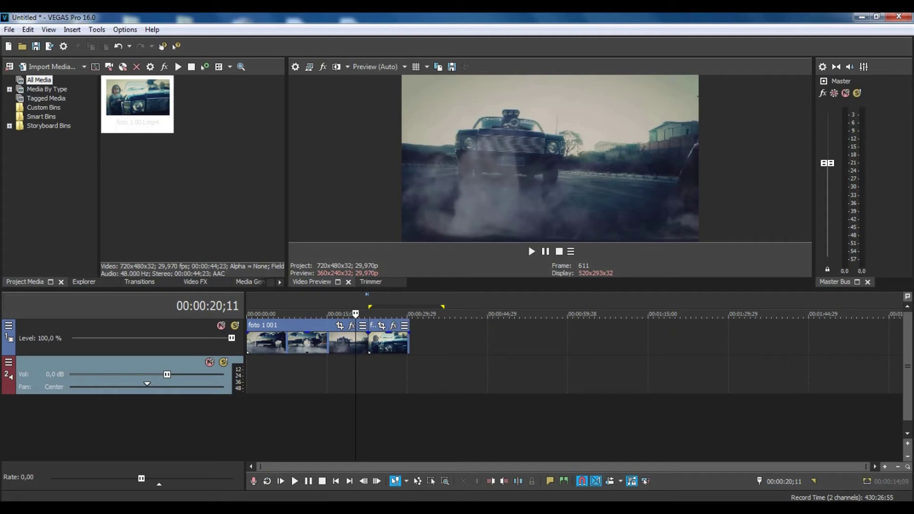
{"action": "key", "text": "space"}
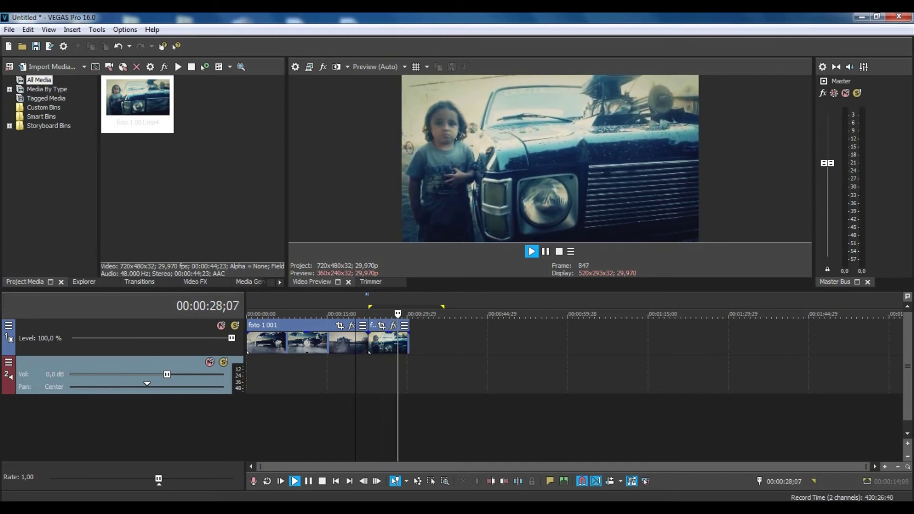
{"action": "key", "text": "space"}
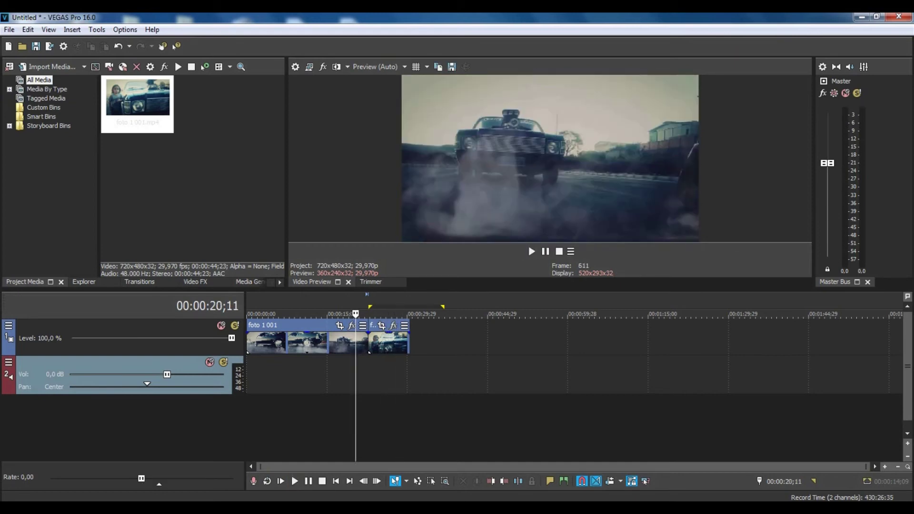